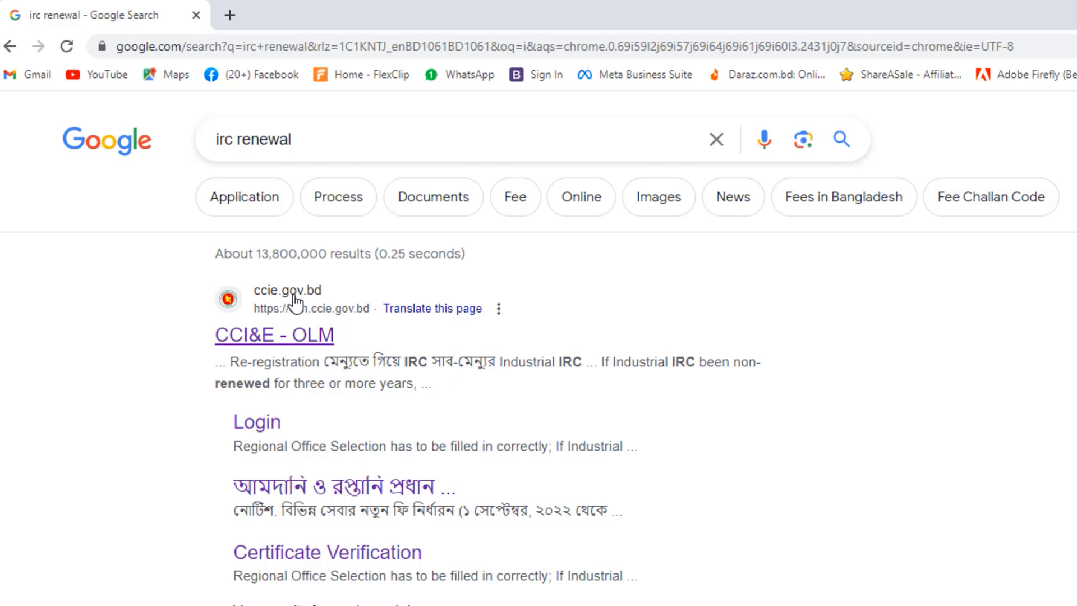
Step: Open the CCI&E - OLM site from the search results and log in with the prefilled e-mail and password
click(310, 340)
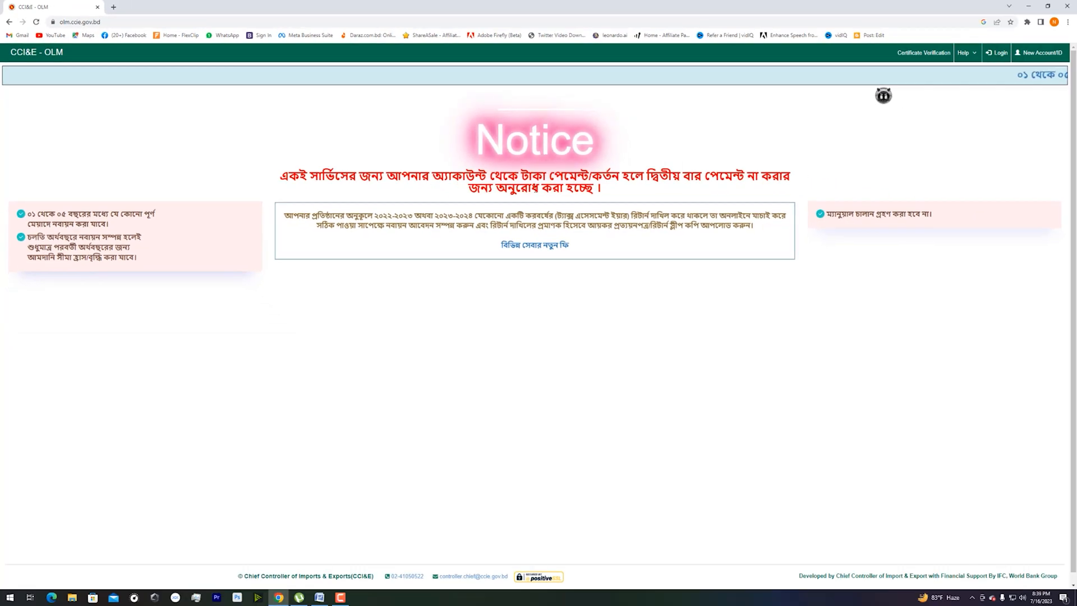
key(ctrl+plus)
key(ctrl+plus)
key(ctrl+plus)
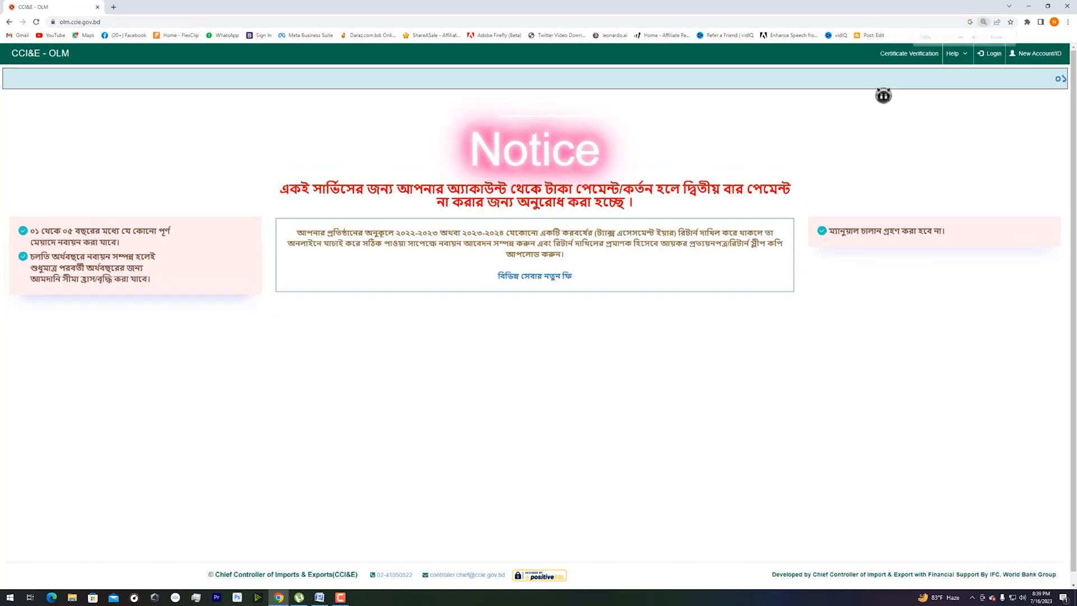
click(968, 65)
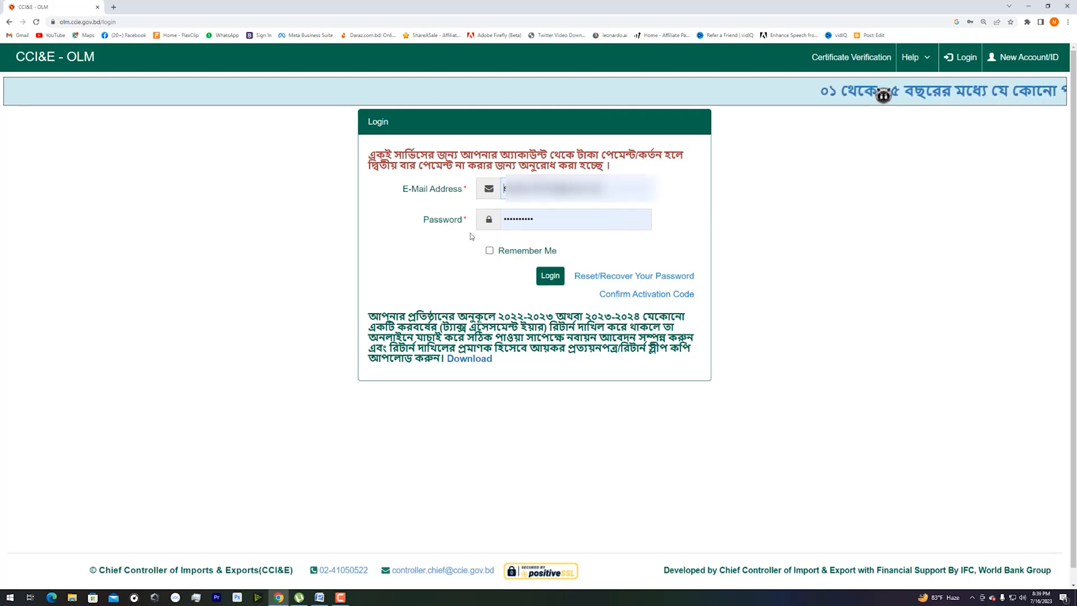
click(548, 276)
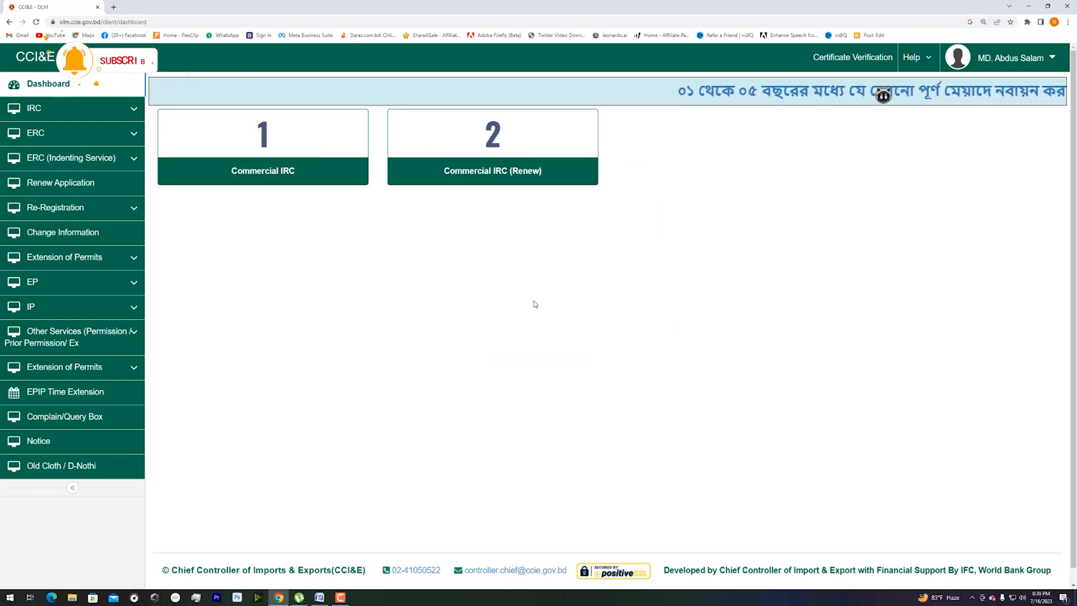
Step: Copy the tracking number of the fiscal year 2022-2023 application from the Commercial IRC (Renew) list
click(73, 191)
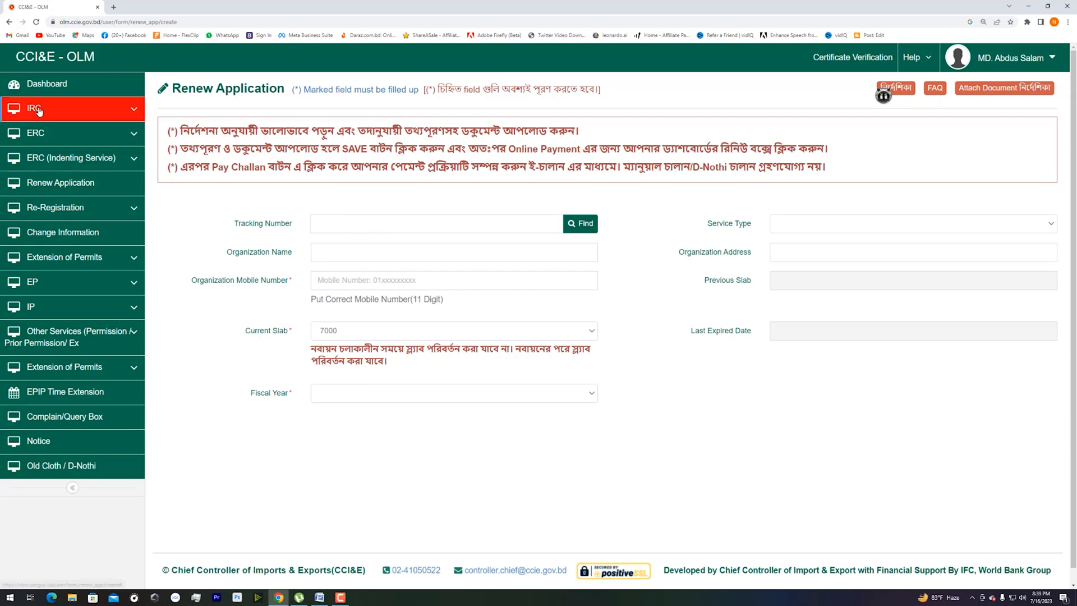
click(47, 84)
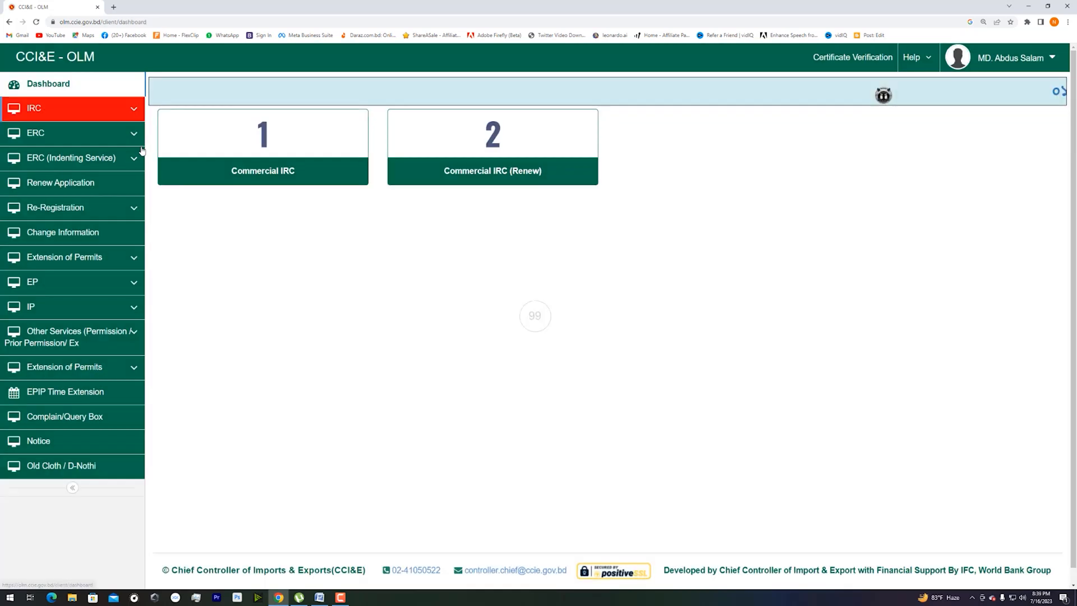
click(528, 176)
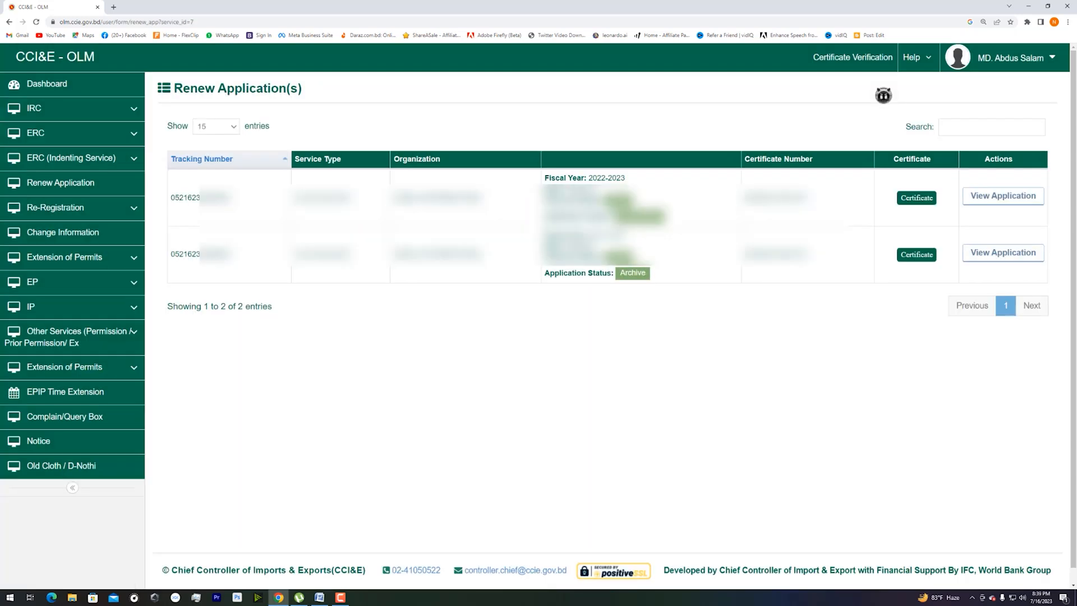
drag(230, 198, 181, 196)
right_click(185, 196)
click(210, 204)
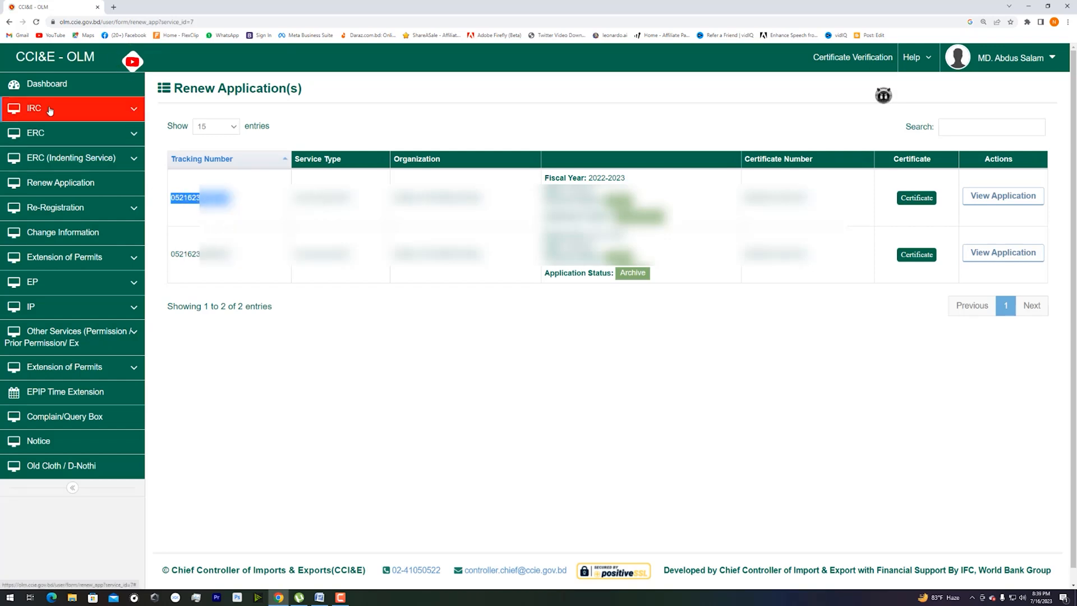
Step: Start a renew application, find the organization with the copied tracking number, and select fiscal year 2023-2024
click(42, 183)
click(379, 227)
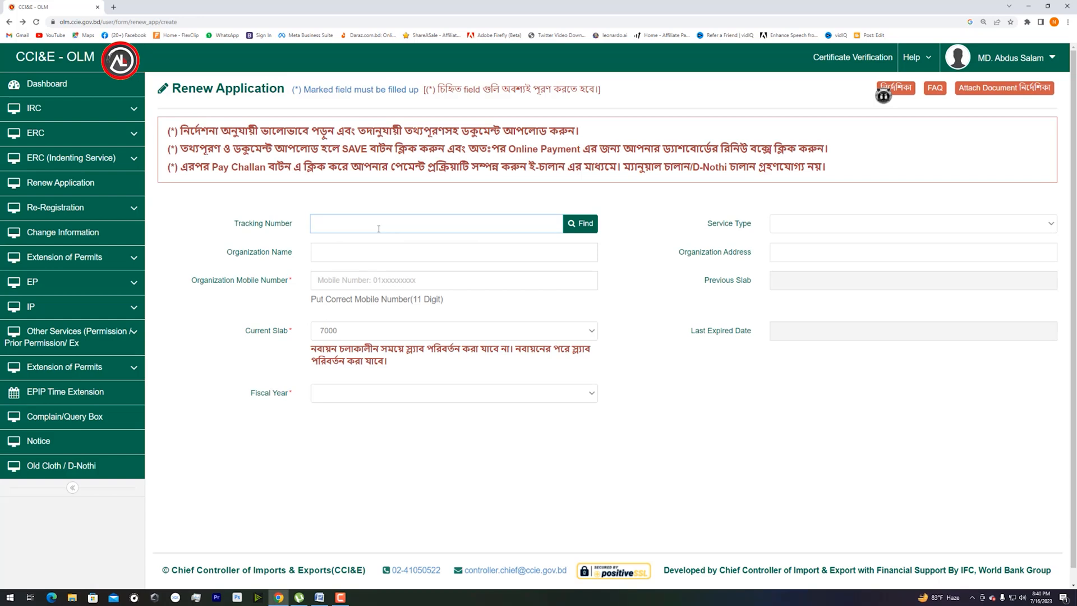
key(ctrl+v)
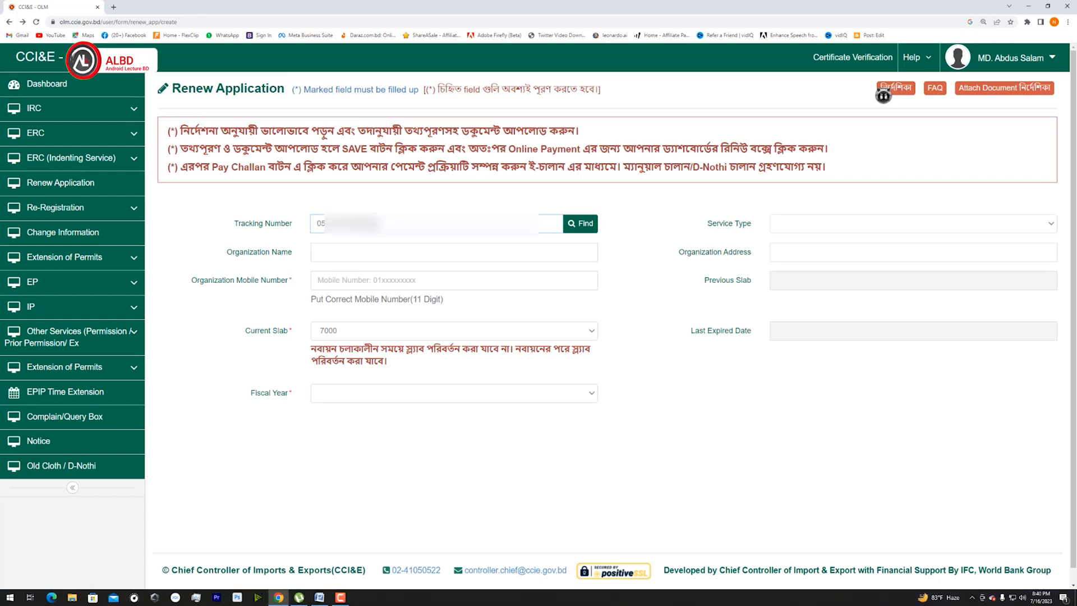
click(577, 227)
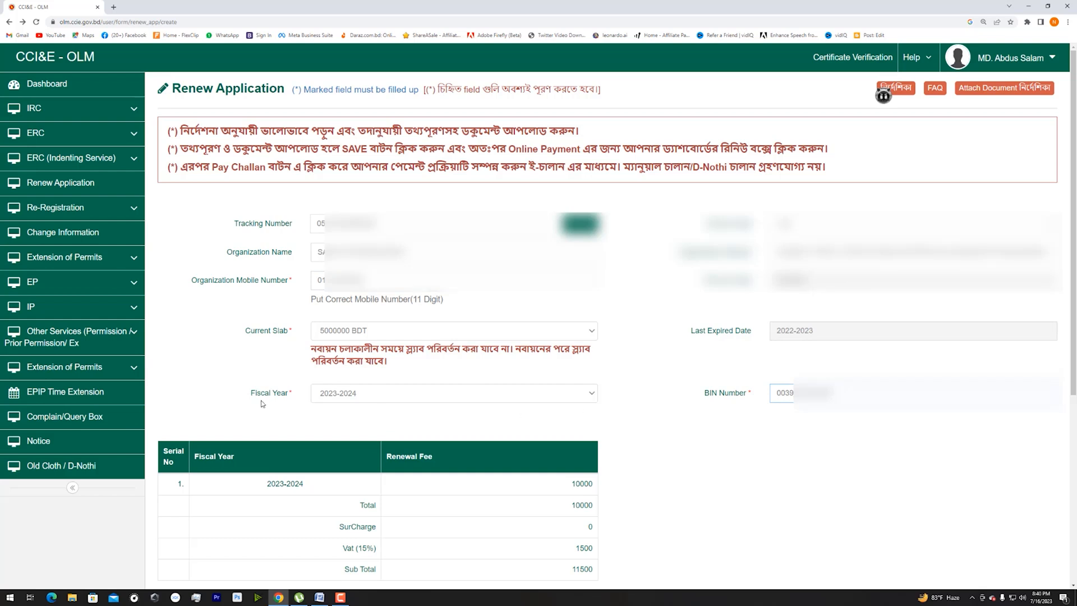
click(394, 400)
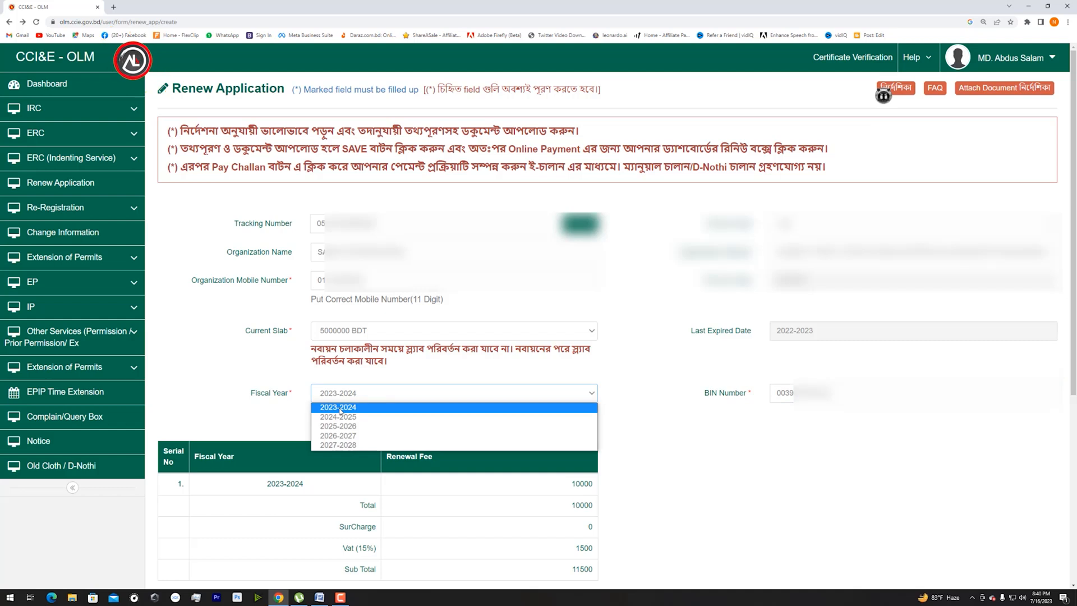
click(384, 409)
Step: Attach the TIN Return PDF from Downloads as the Income Tax Return document and save the renew application
scroll(385, 410, down, 3)
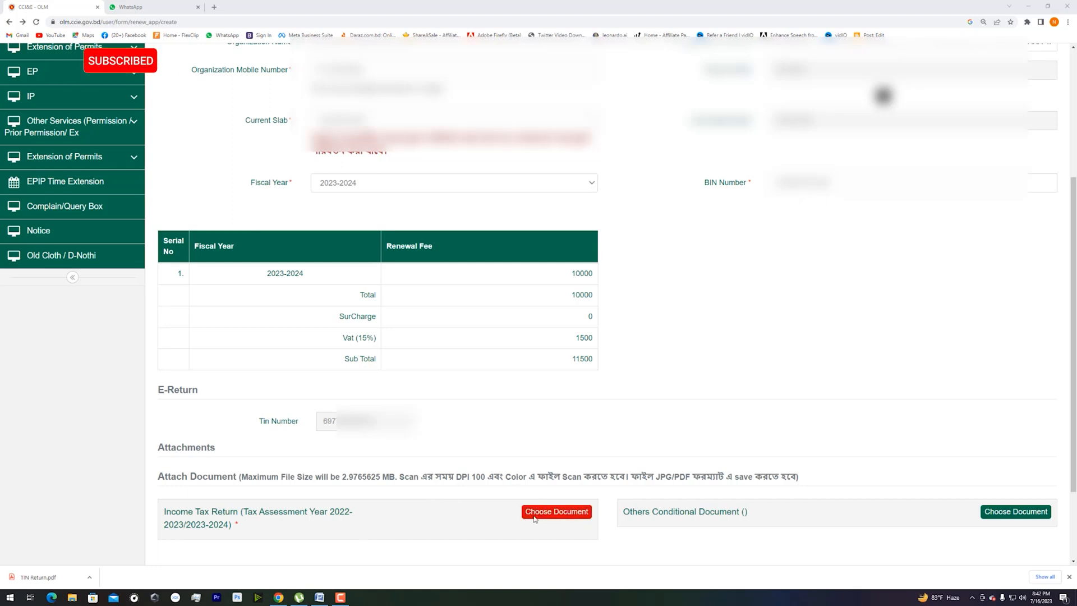
click(534, 513)
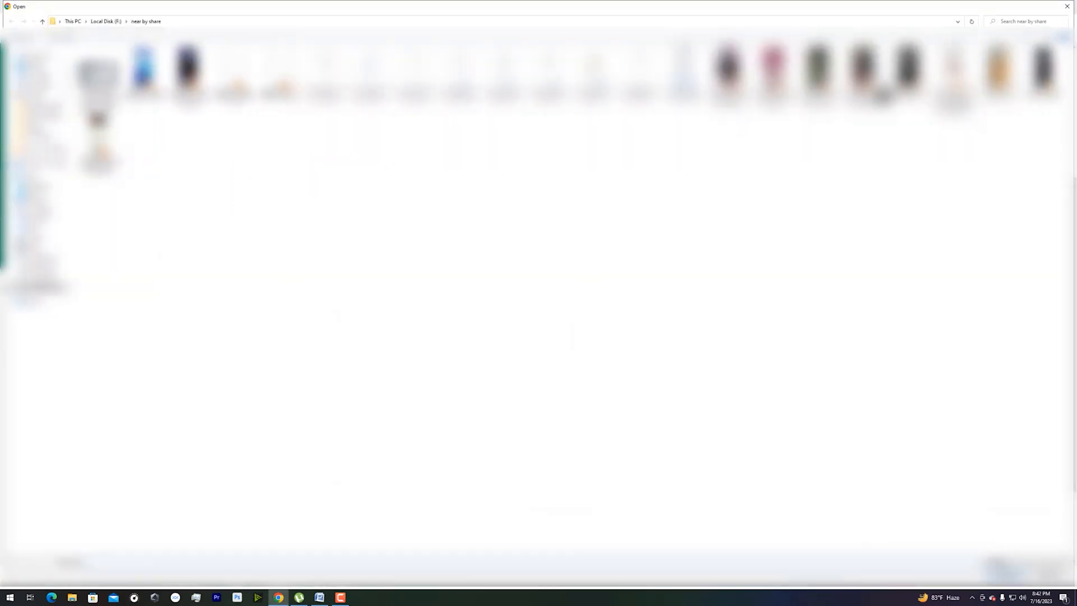
click(42, 75)
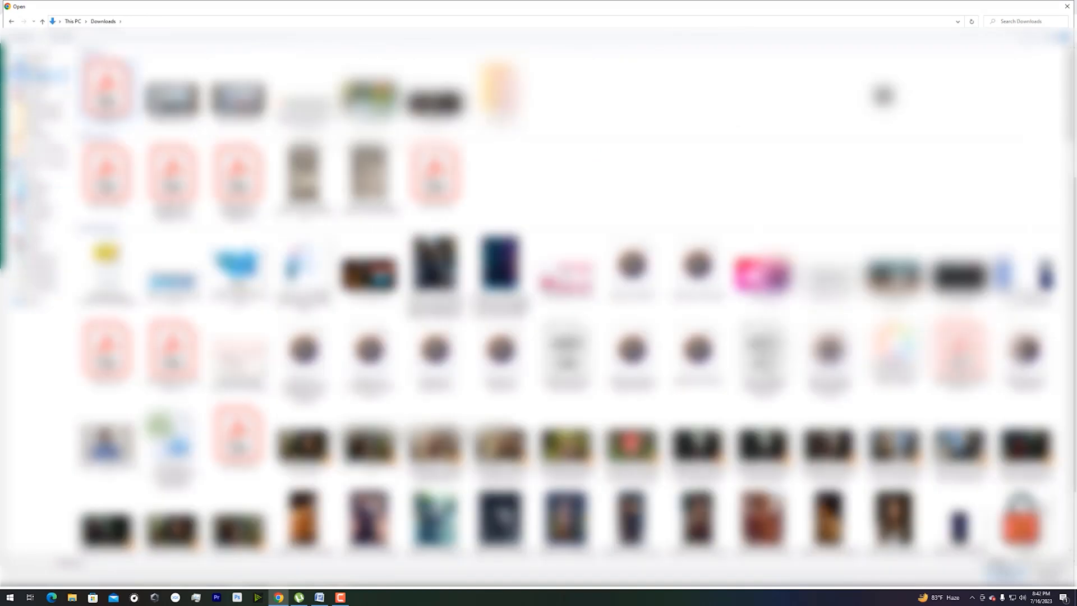
double_click(108, 95)
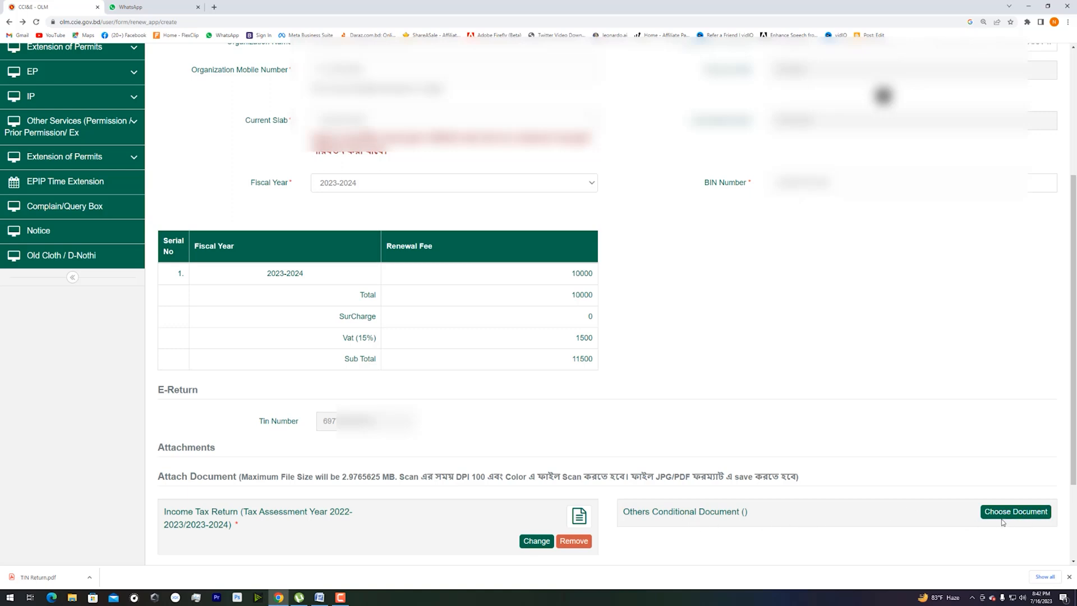
scroll(1004, 522, down, 2)
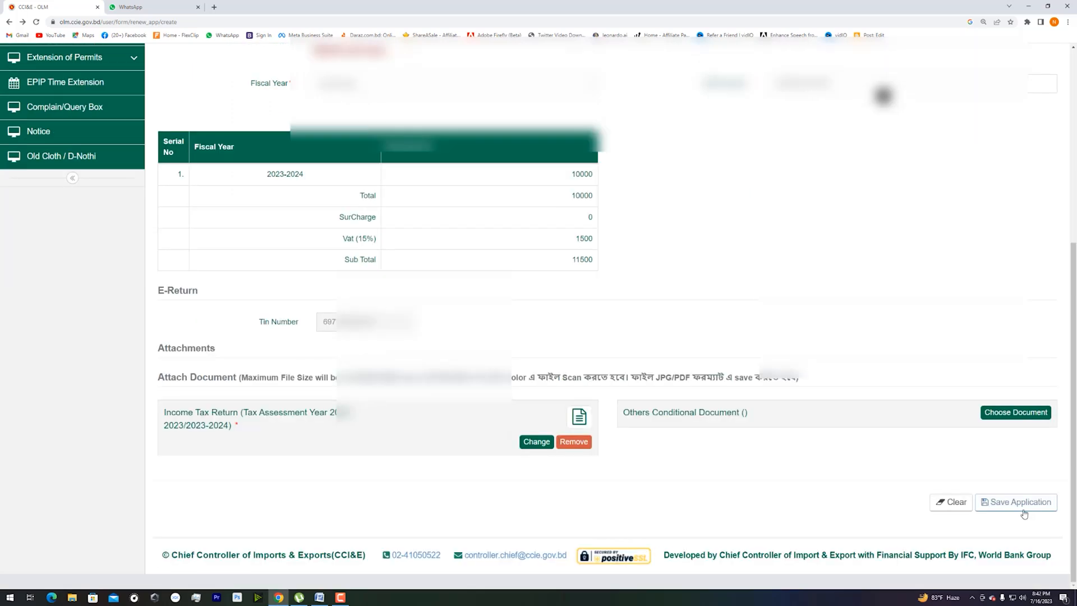
click(1022, 505)
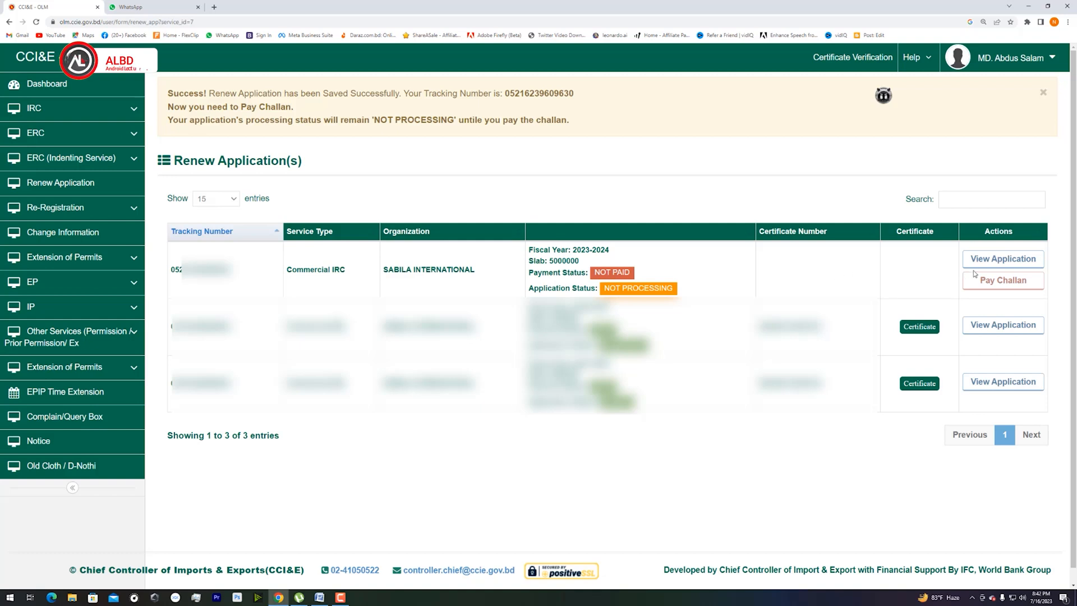
Step: Start the challan payment for the unpaid 2023-2024 renewal application and proceed to the online payment gateway
click(993, 261)
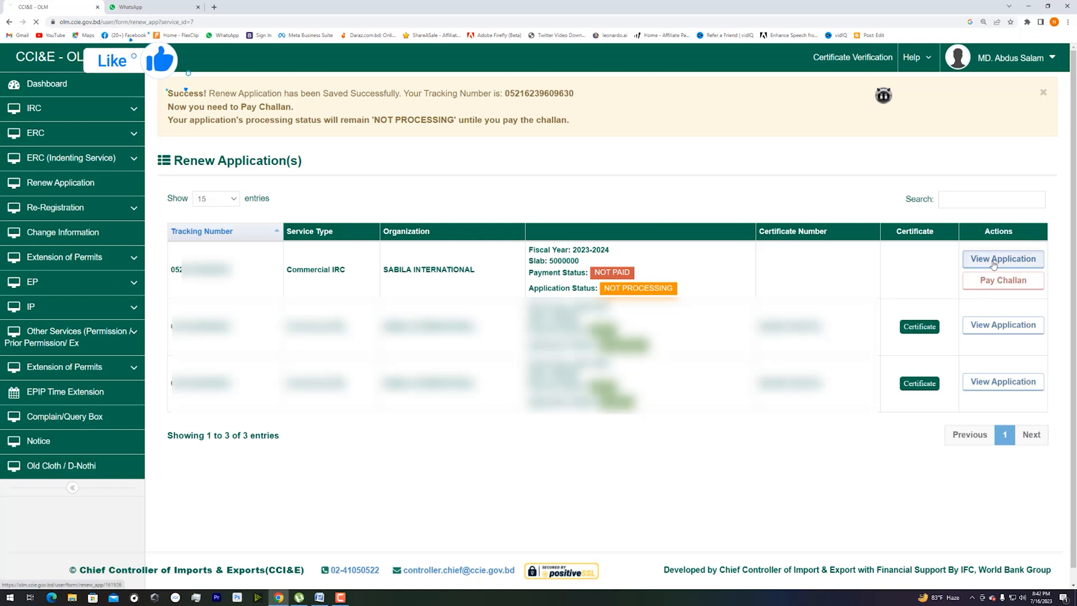
click(1006, 290)
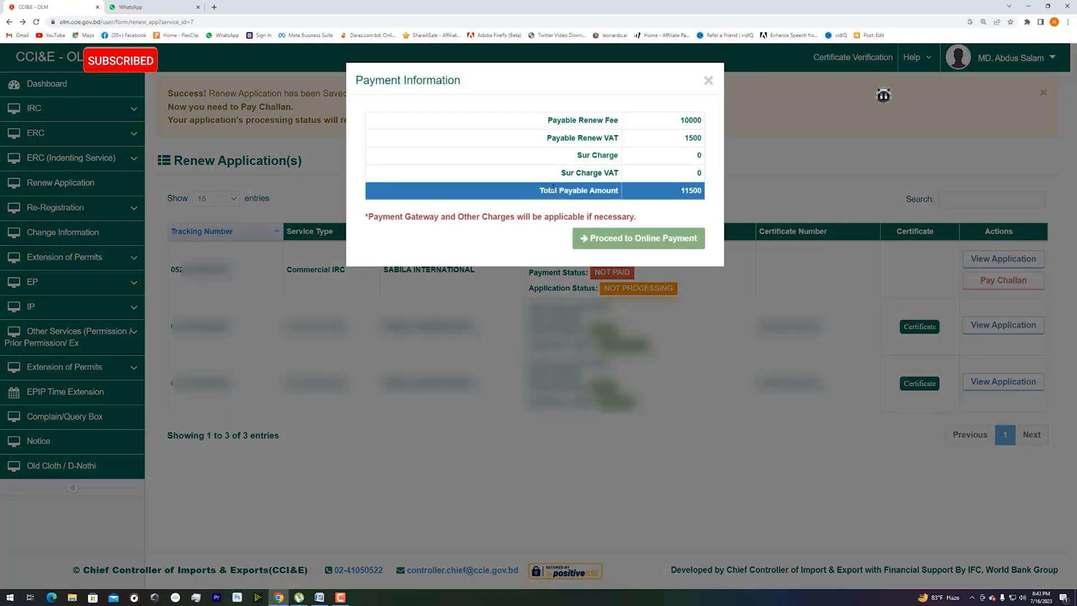
click(666, 243)
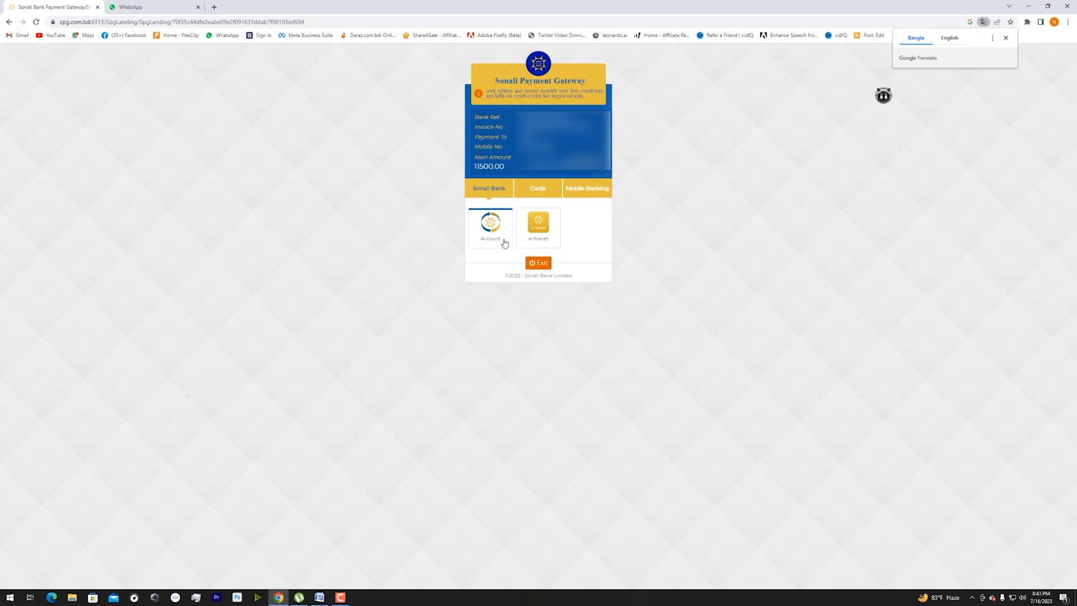
Step: Compare the card and mobile banking payment options, then choose Visa as the payment mode and confirm it
click(536, 189)
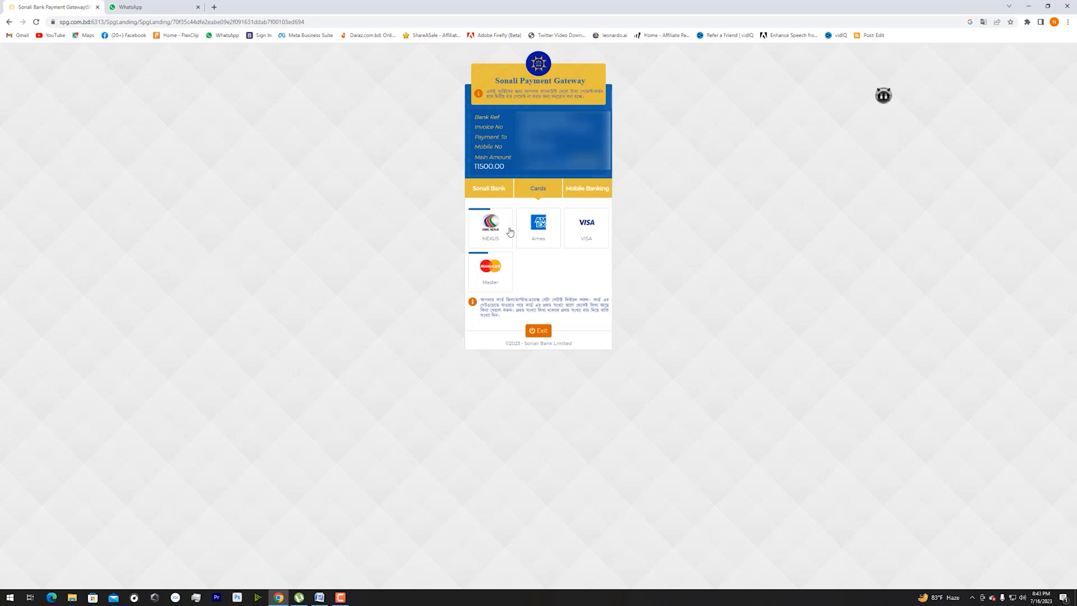
click(584, 189)
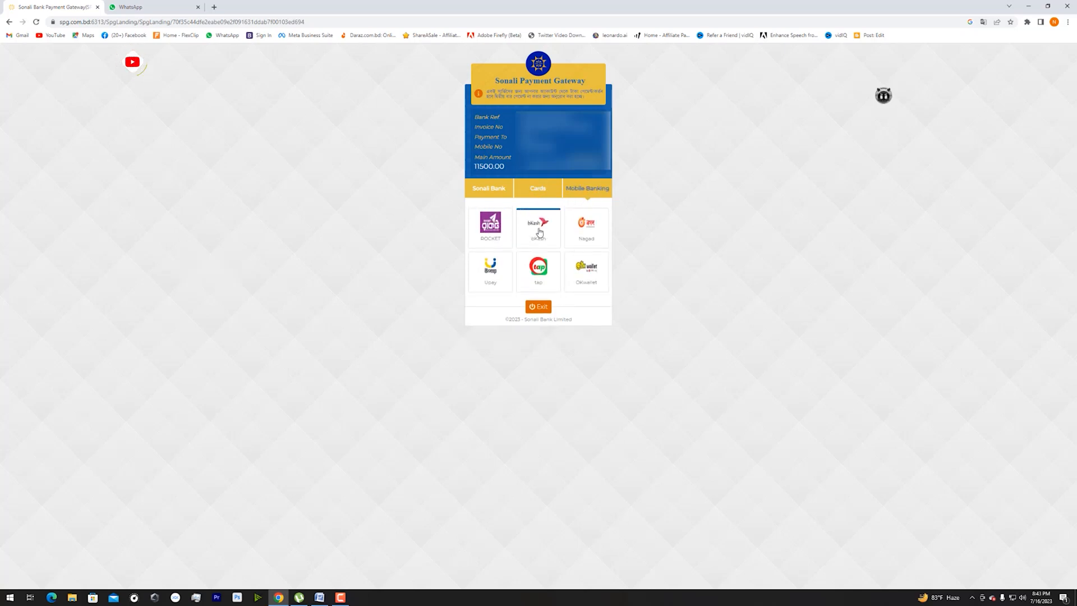
click(530, 193)
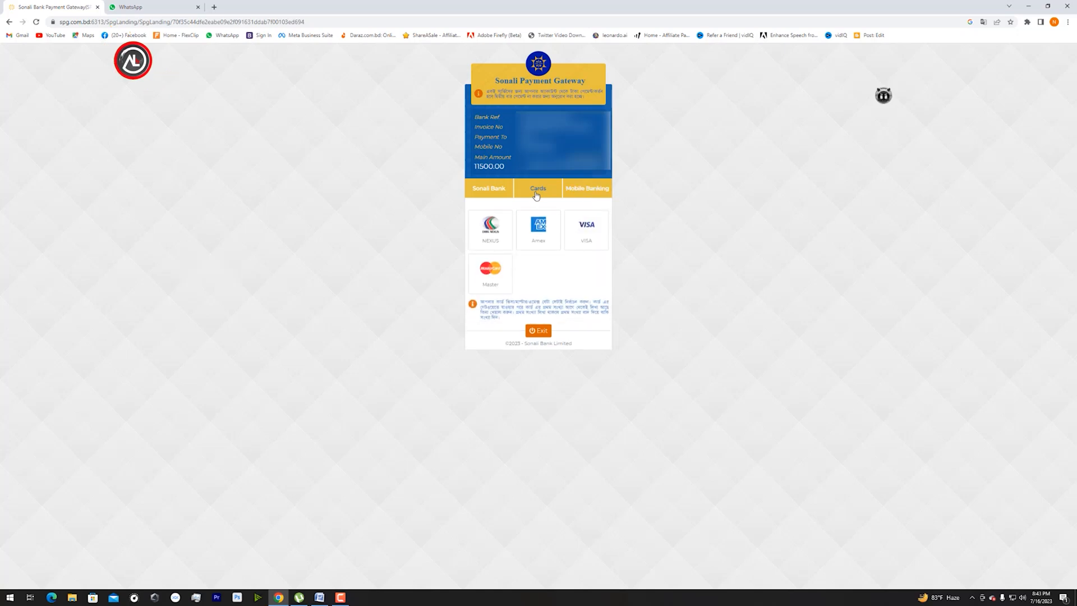
click(590, 233)
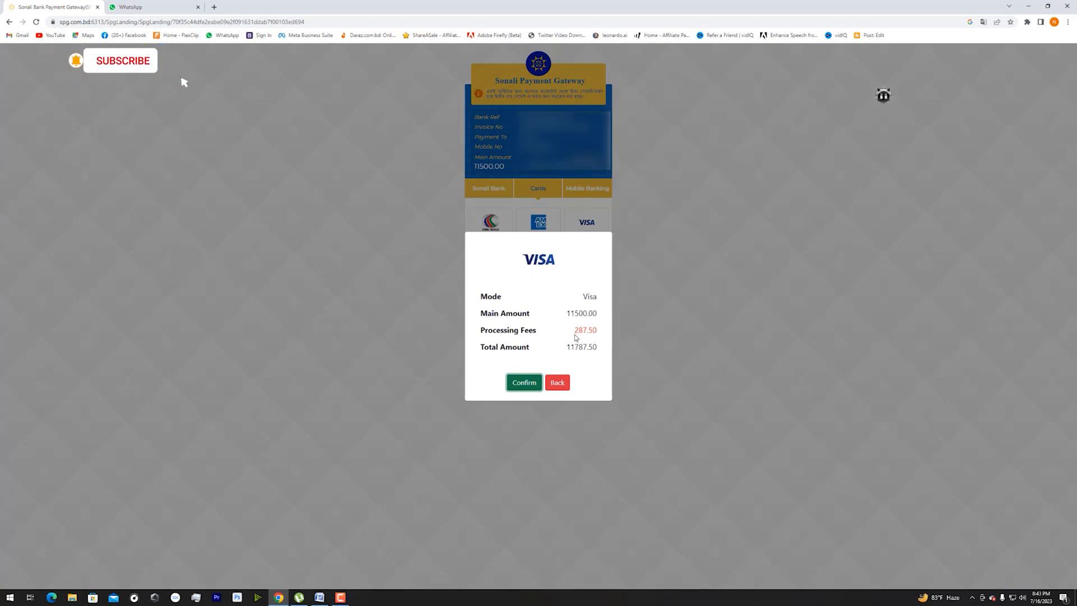
click(523, 382)
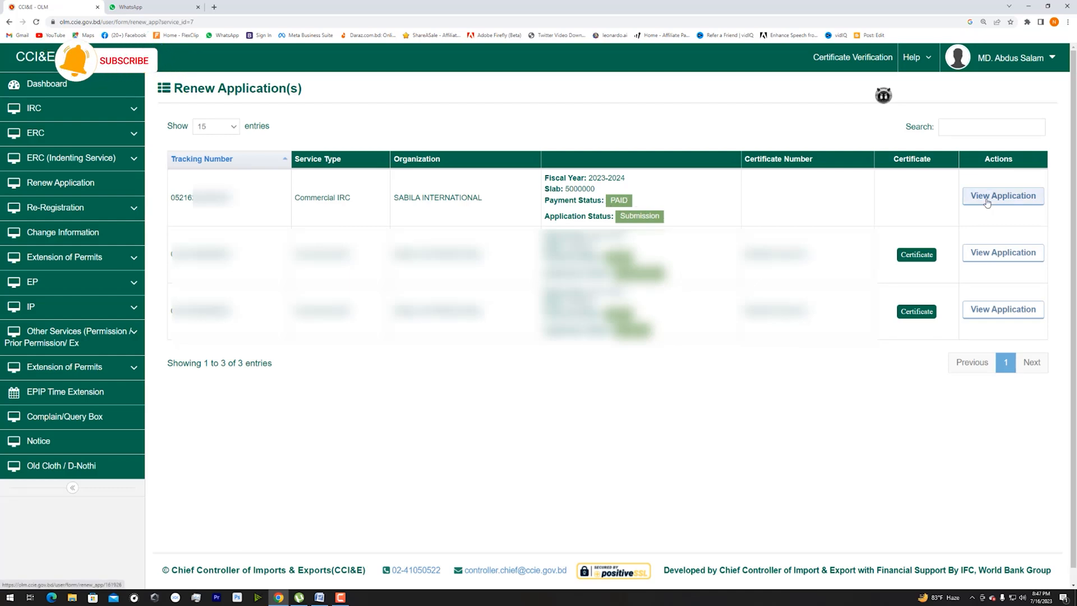
Step: View the paid 2023-2024 renewal application and download its challan copy
click(987, 201)
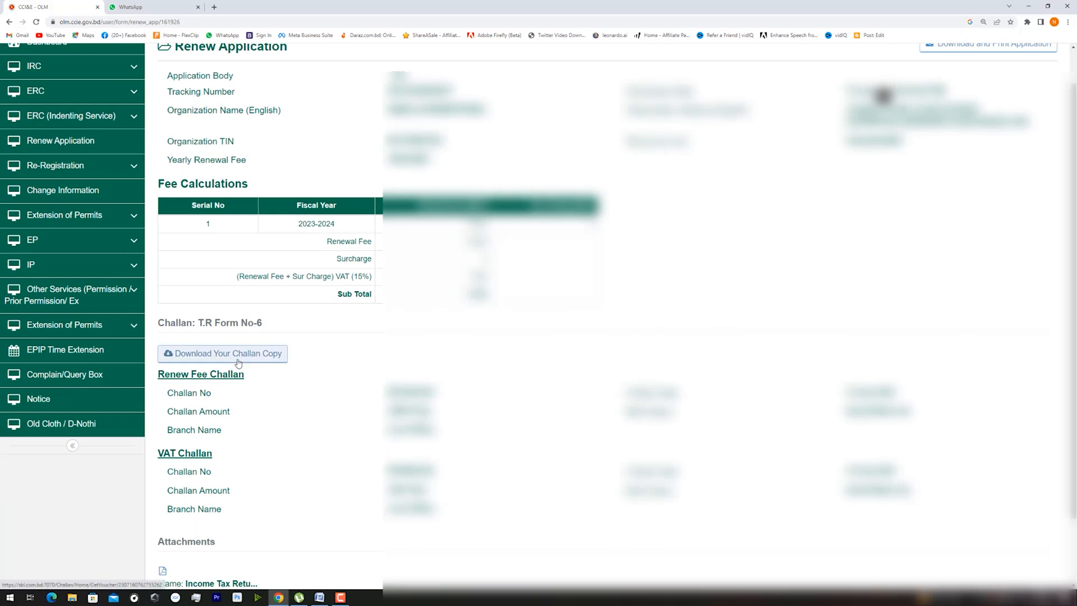
click(238, 363)
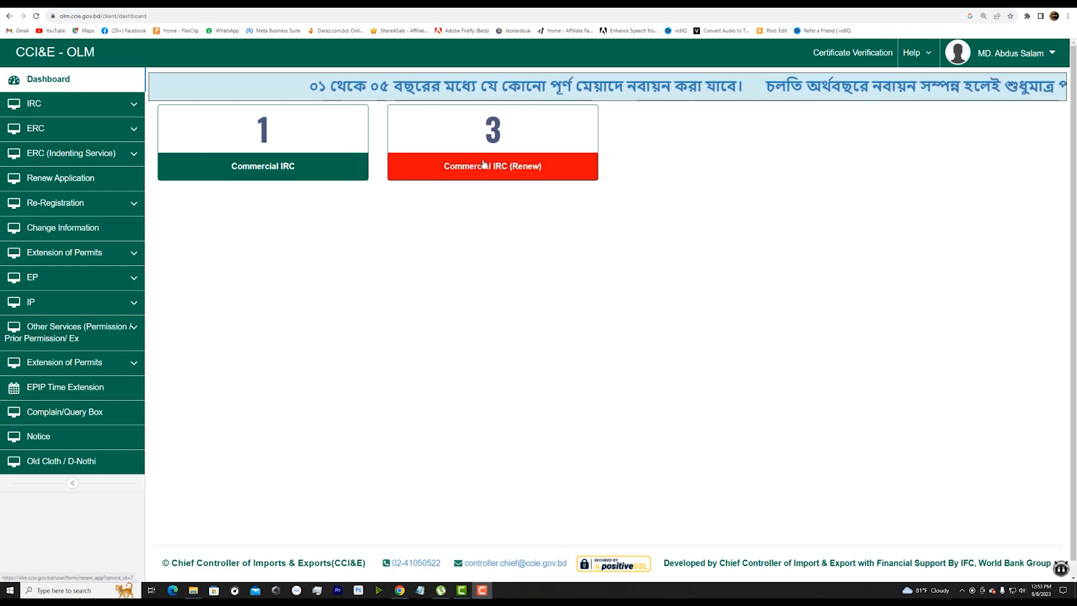
Step: Download the certificate of the 2023-2024 application from the Commercial IRC (Renew) list
click(523, 170)
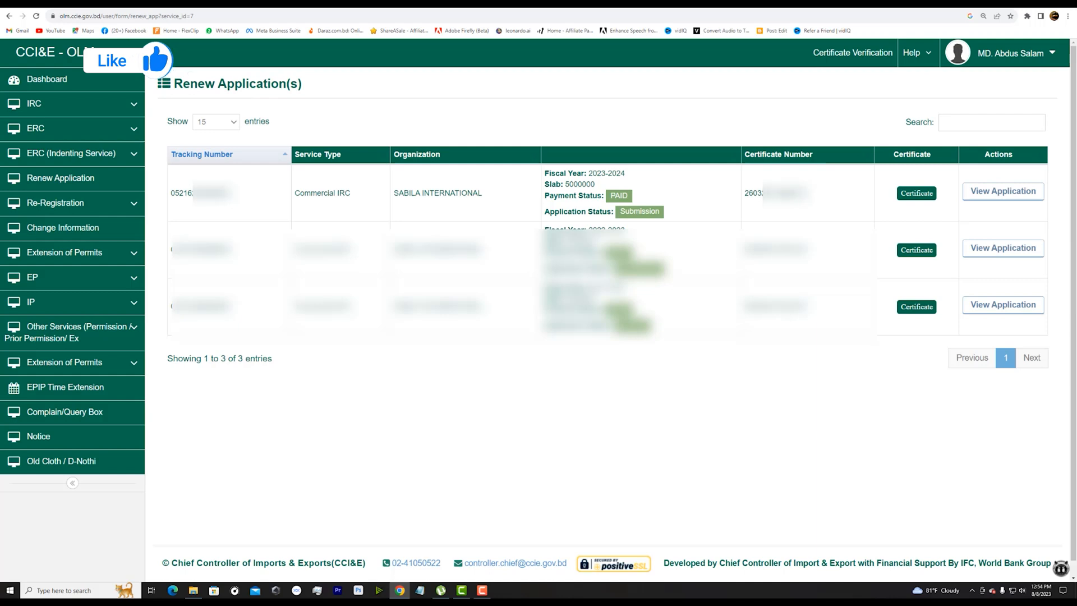
click(917, 194)
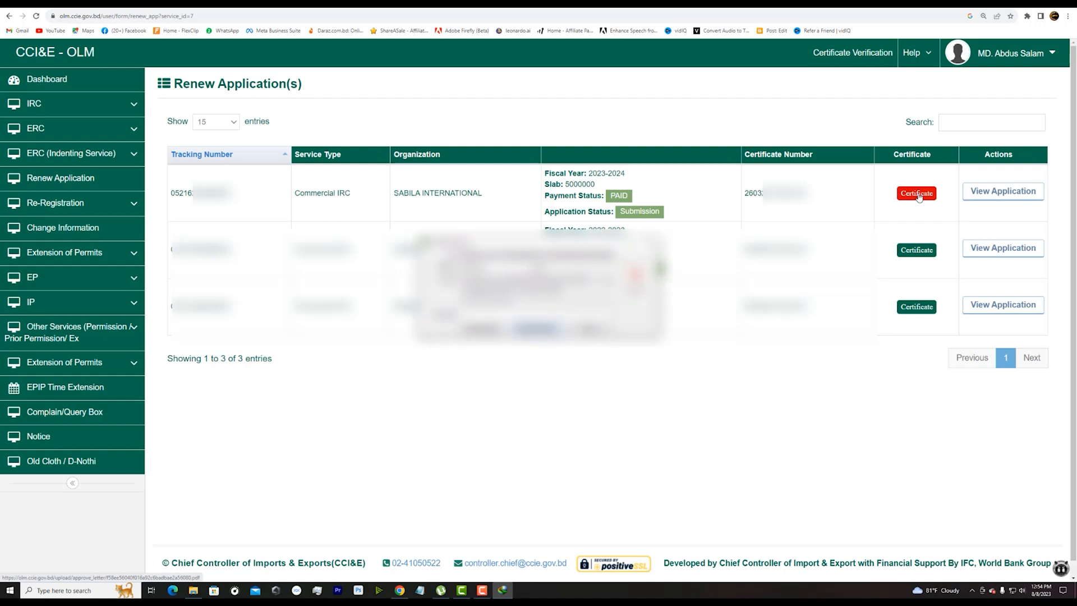
click(535, 330)
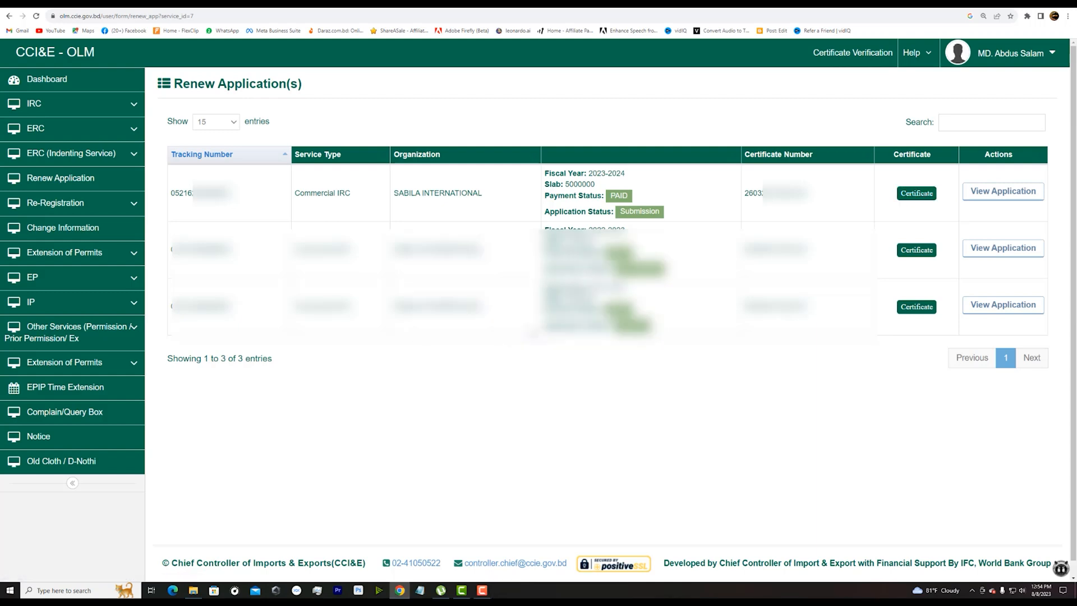